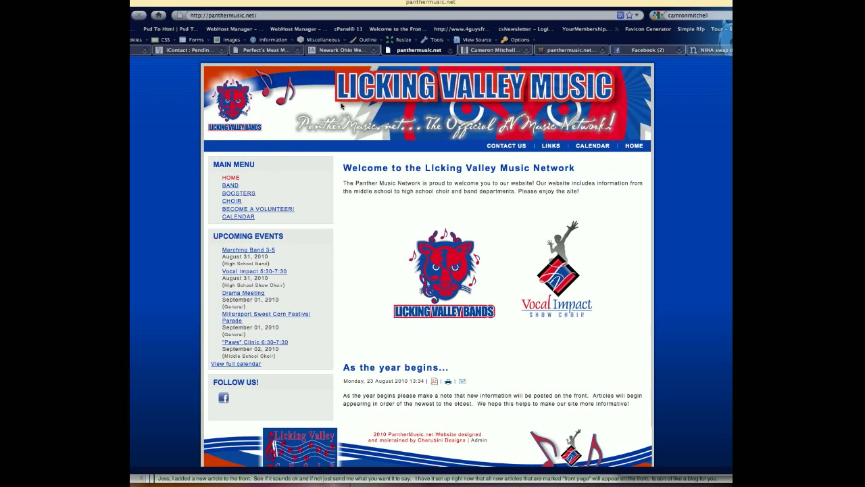
Step: Log in to the administrator area as 'cherubini' via the footer's Admin link
click(480, 441)
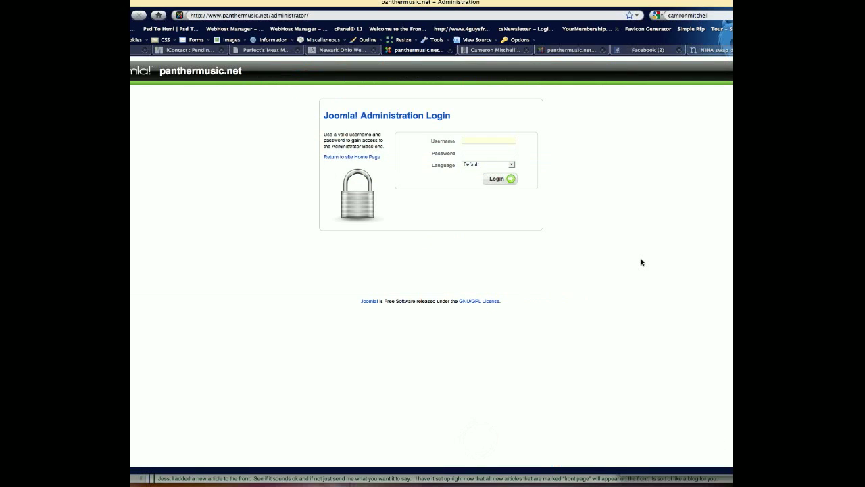
text(cherubini)
key(Tab)
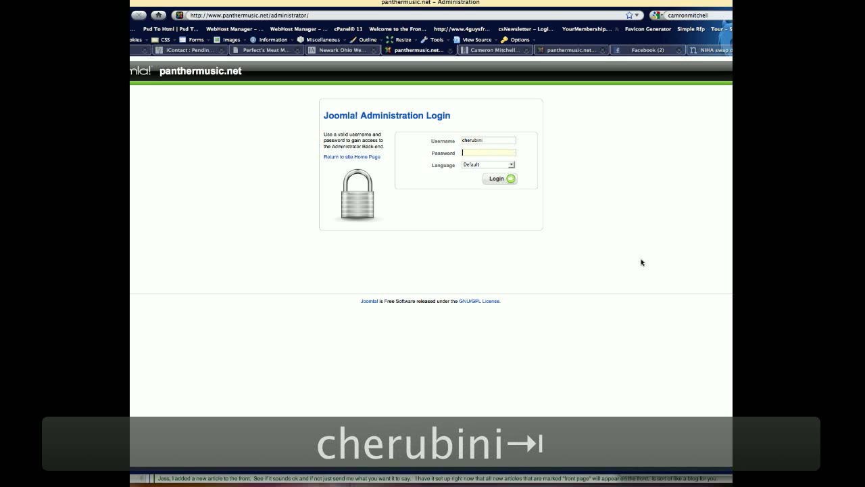
text(*******)
key(Return)
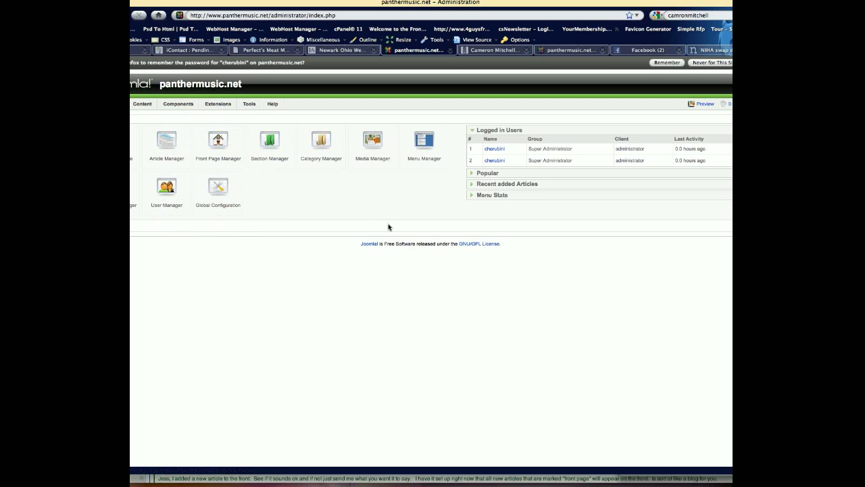
Step: In Article Manager, set Display # to All and open the Music Theater article
click(174, 158)
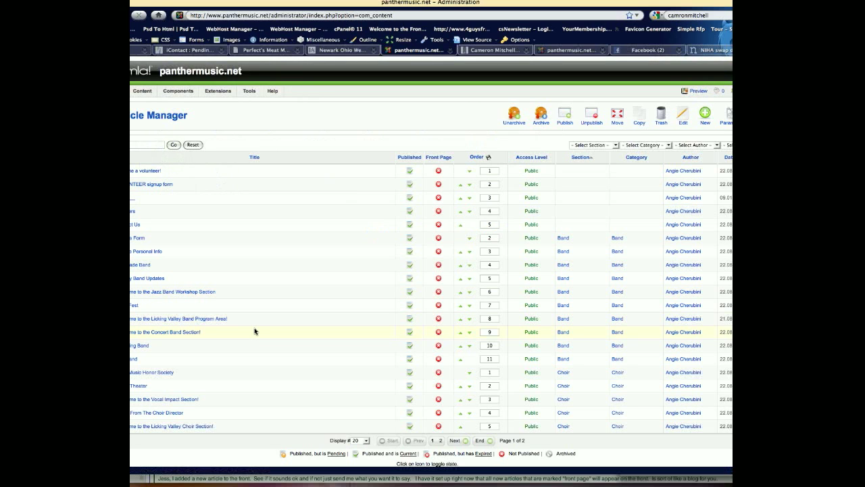
click(360, 441)
click(357, 433)
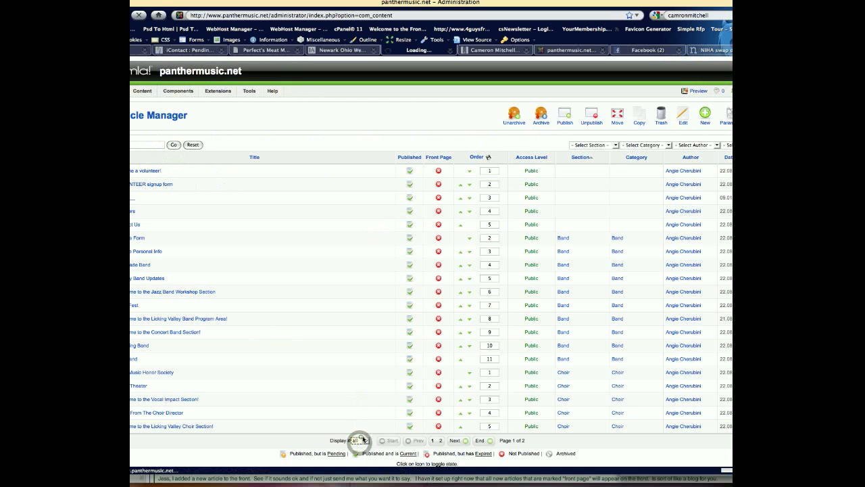
scroll(492, 370, down, 2)
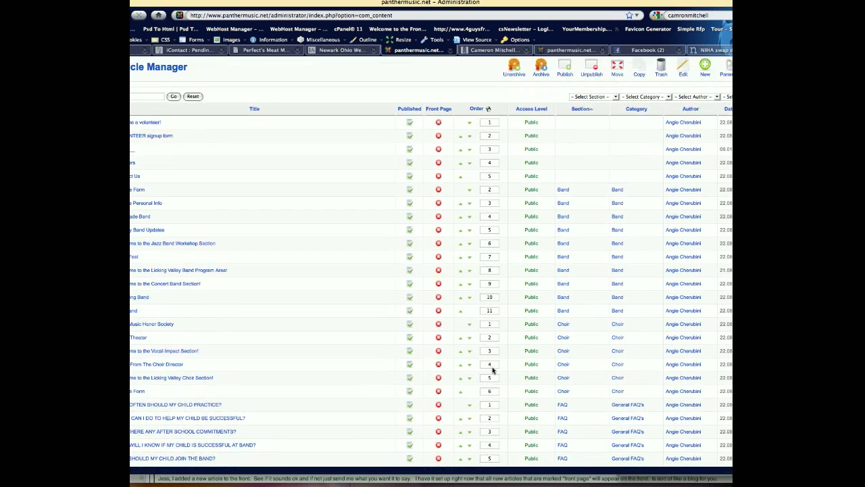
scroll(493, 370, down, 2)
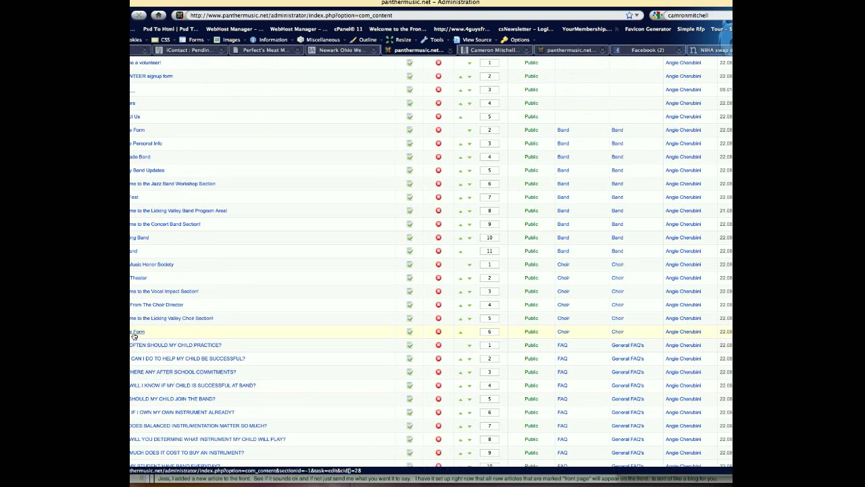
click(138, 277)
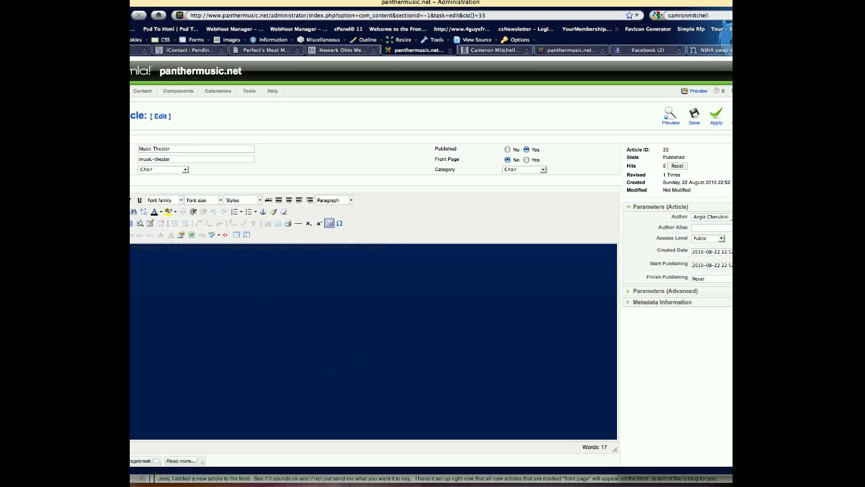
key(ctrl+a)
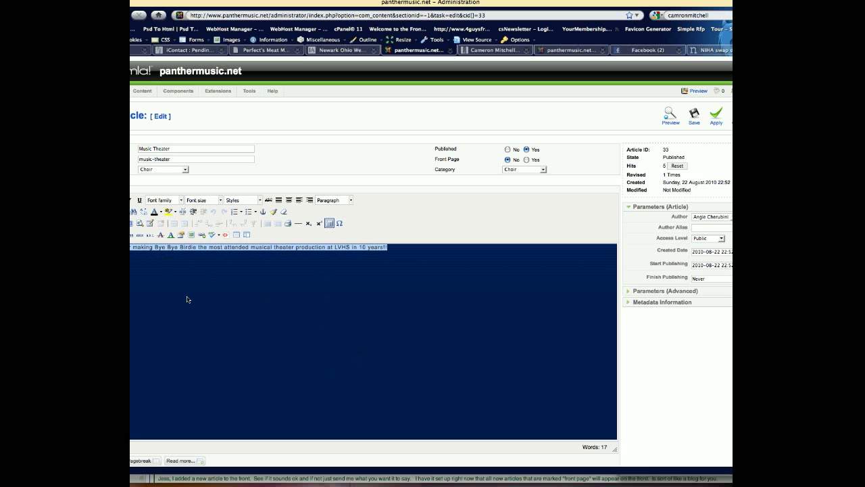
click(187, 300)
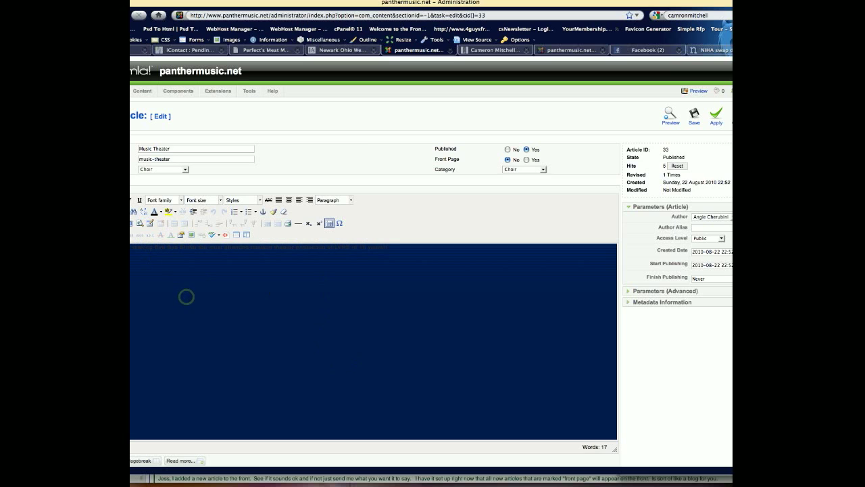
click(131, 201)
scroll(419, 385, down, 1)
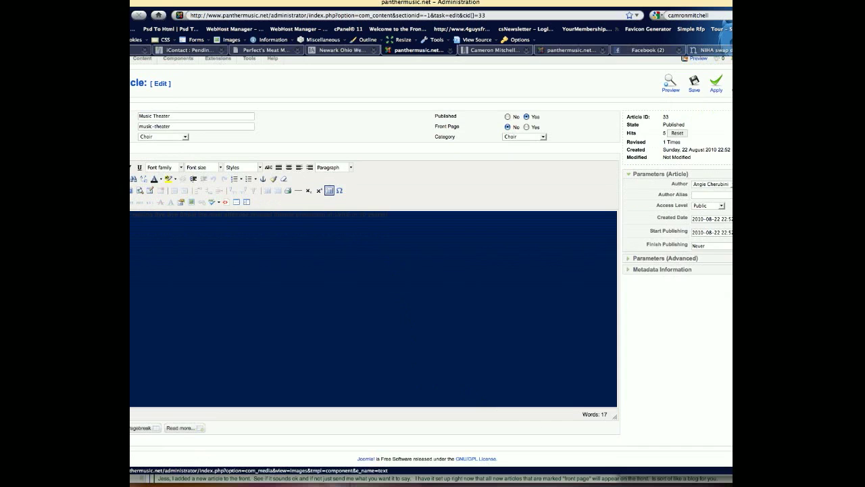
click(136, 427)
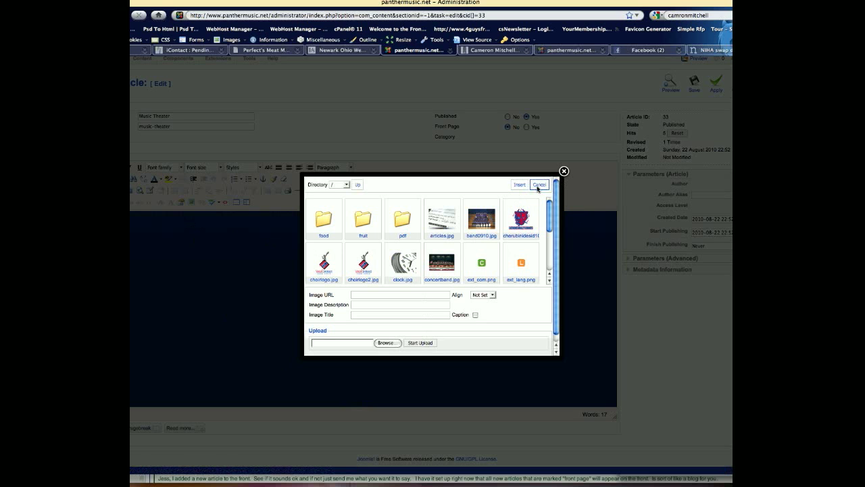
click(564, 172)
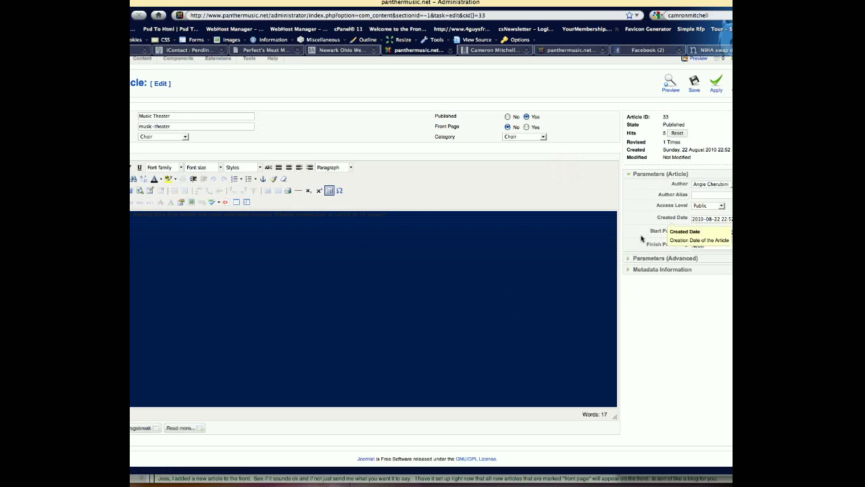
Step: Glance at the Advanced Parameters and Metadata panels, then save the Music Theater article
click(673, 259)
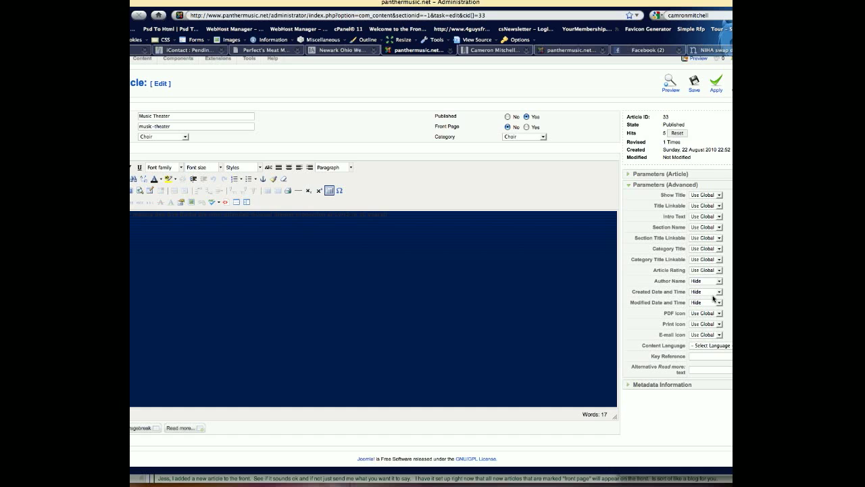
click(623, 184)
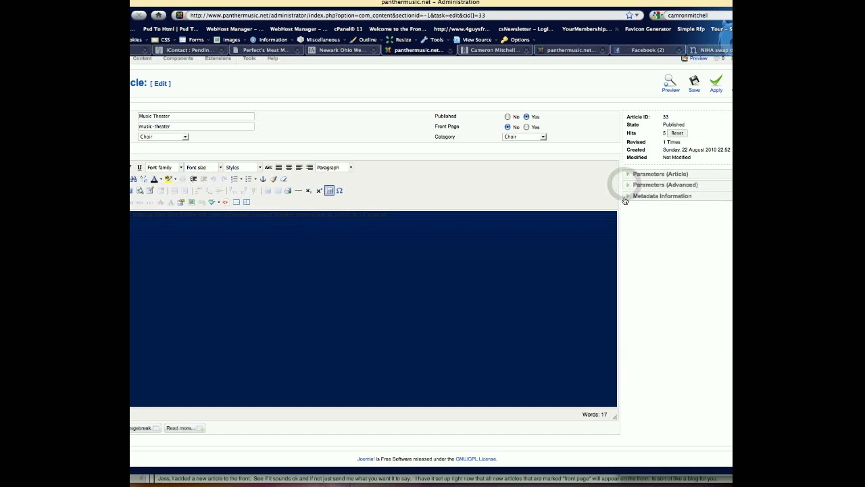
click(623, 195)
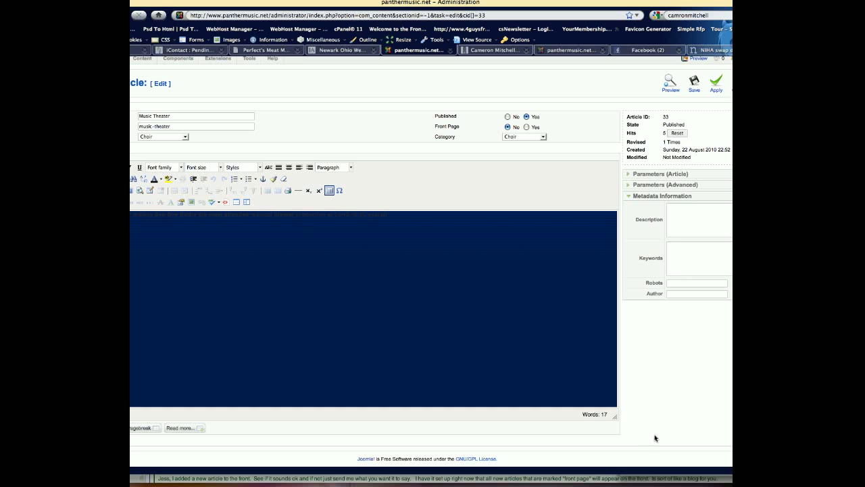
click(627, 197)
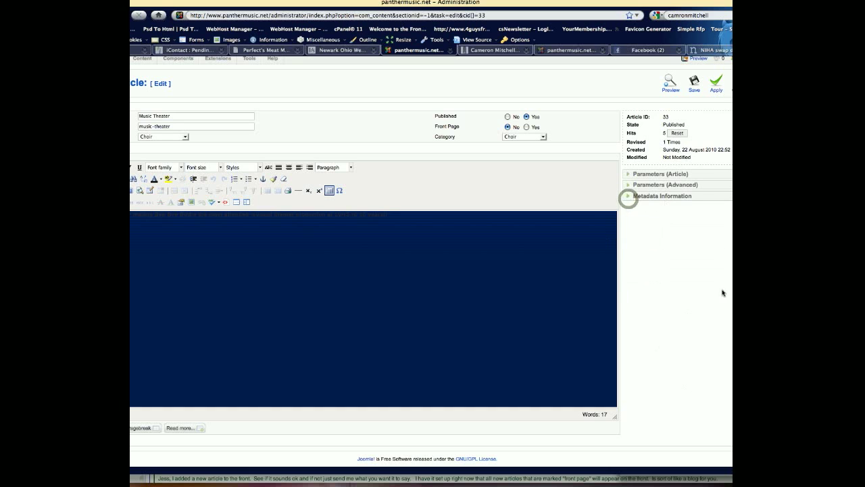
click(694, 95)
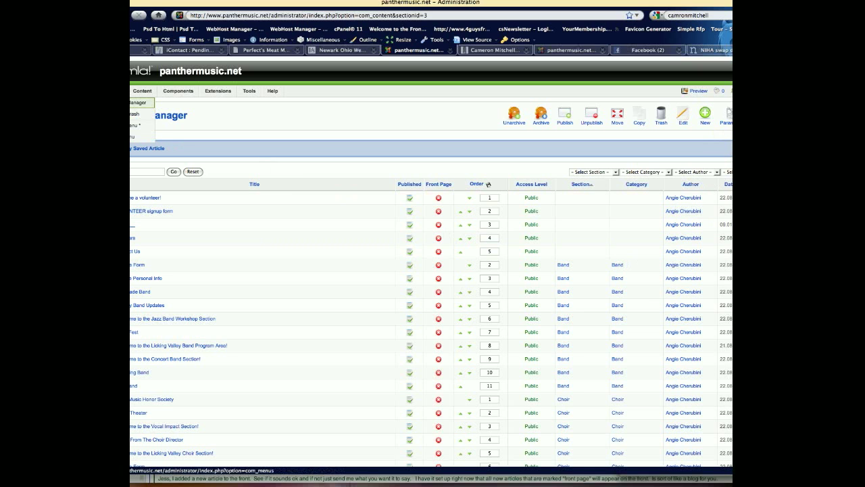
Step: Browse the Main Menu's items in Menu Item Manager to find the JCal Pro Calendar item
click(138, 125)
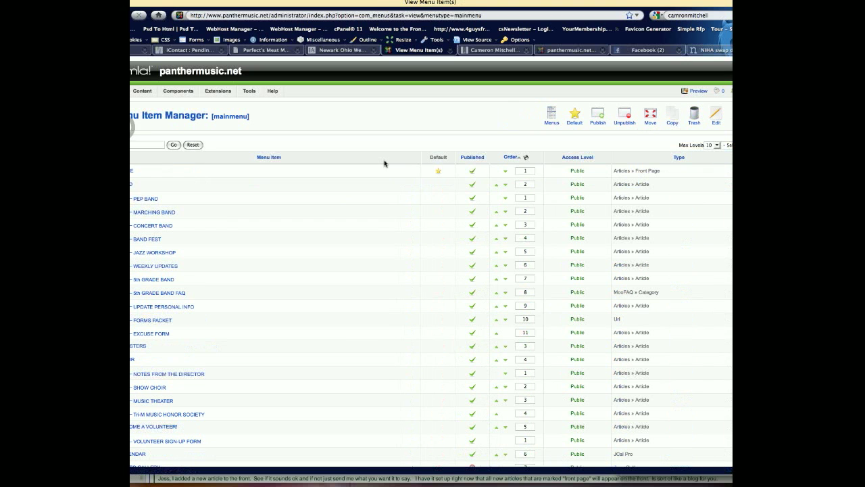
scroll(375, 342, down, 1)
scroll(375, 341, down, 1)
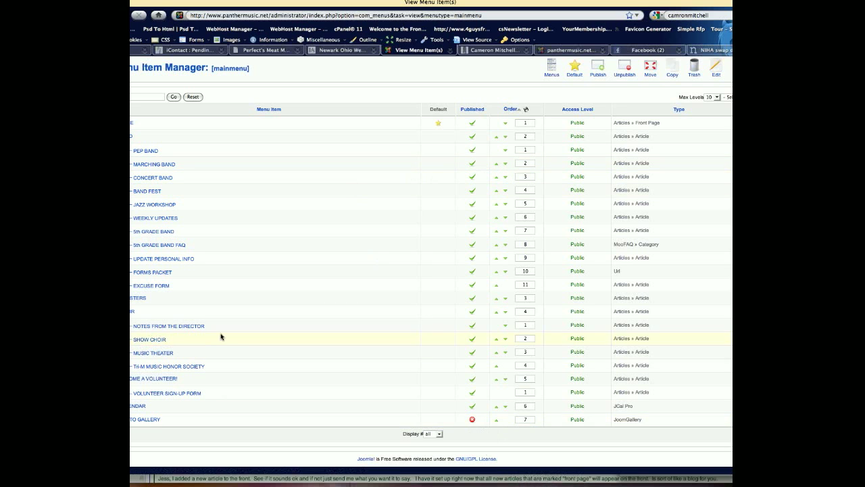
scroll(222, 336, up, 2)
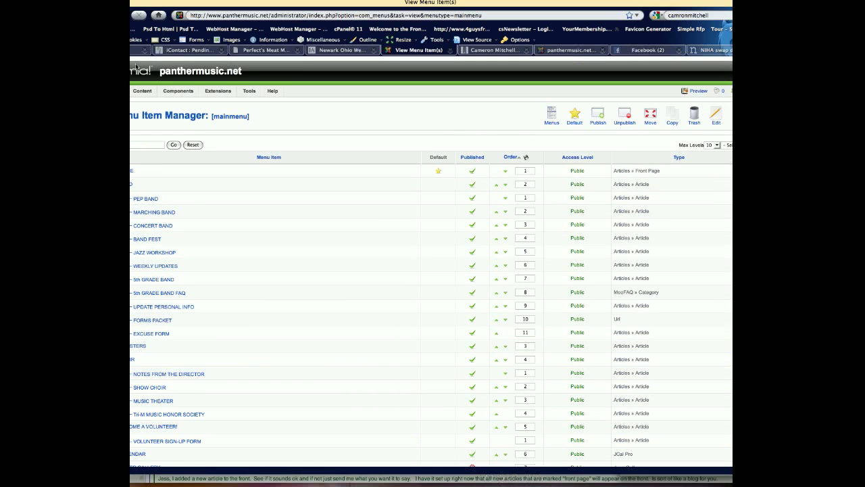
Step: View the two PDF files in Media Manager's stories/pdf folder, then return to the articles
mouse_move(143, 90)
click(150, 102)
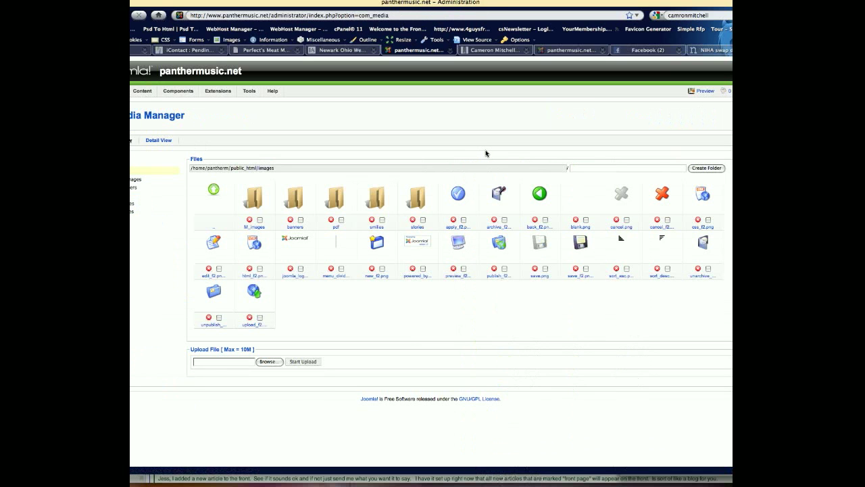
click(408, 204)
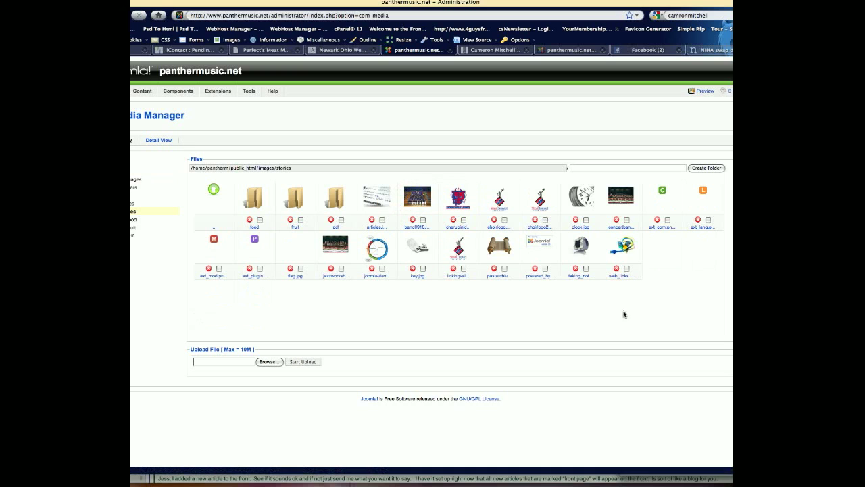
click(321, 205)
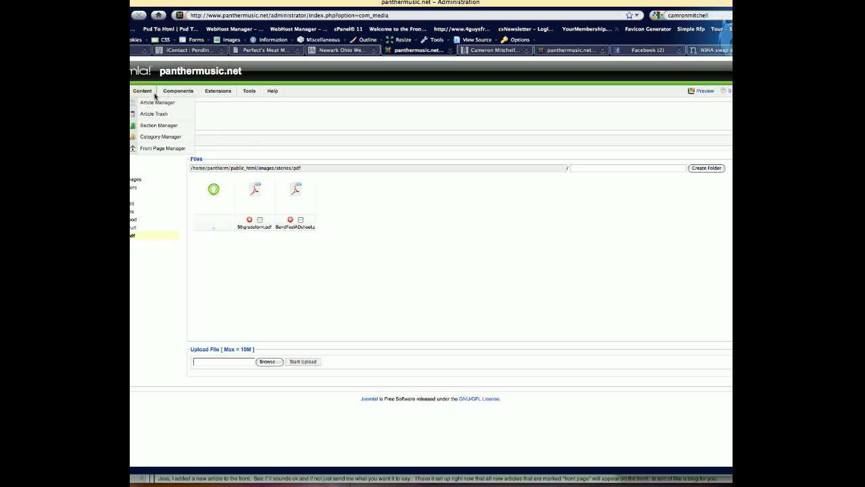
click(153, 103)
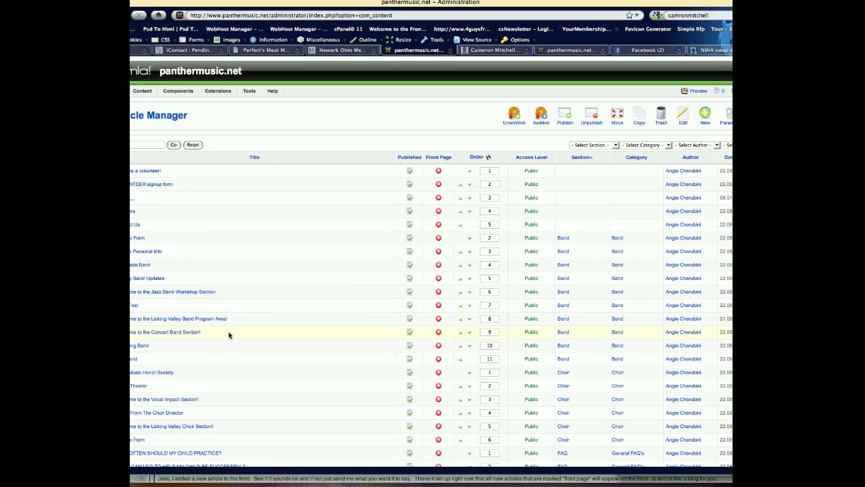
Step: Reopen Music Theater, select 'attended' and cancel the Insert/Edit link dialog
click(141, 385)
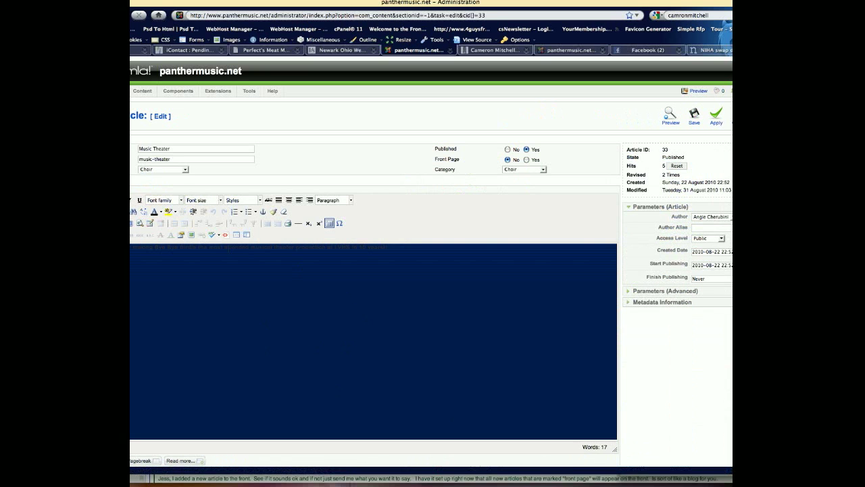
double_click(225, 247)
scroll(400, 304, down, 1)
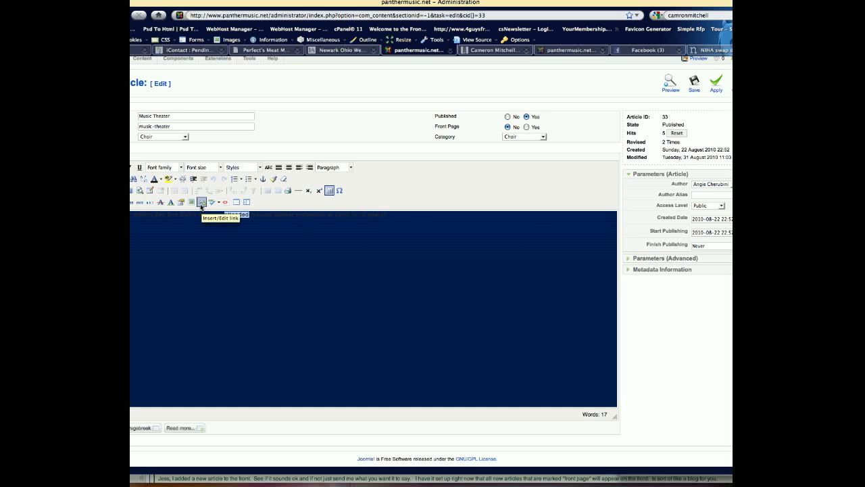
click(201, 202)
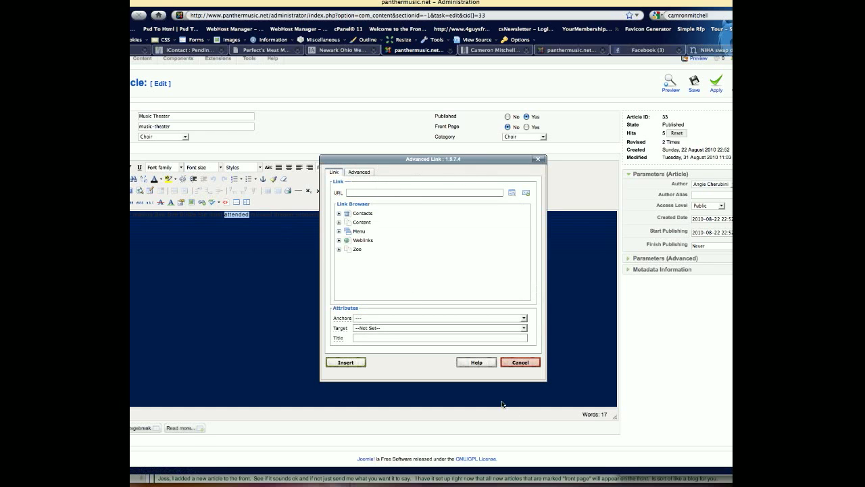
click(503, 362)
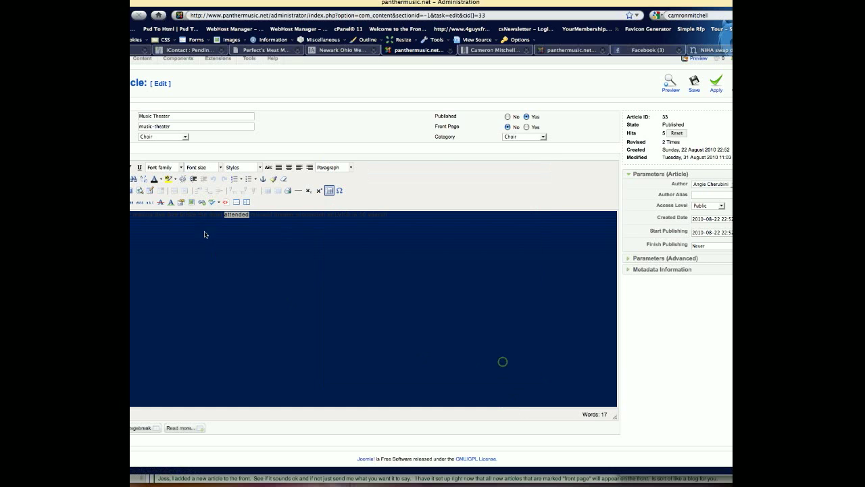
click(193, 203)
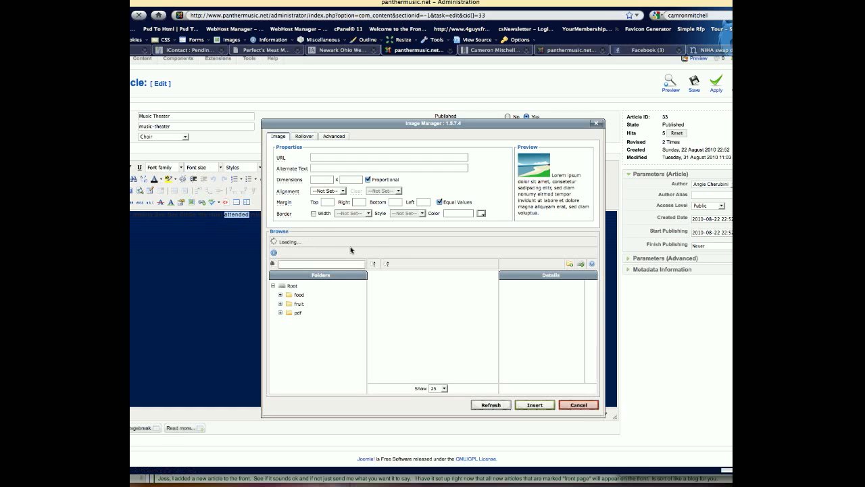
click(298, 313)
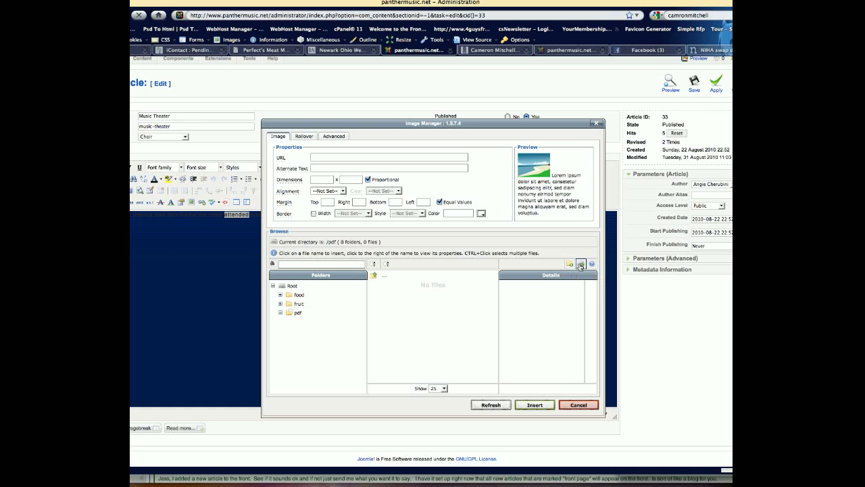
click(580, 265)
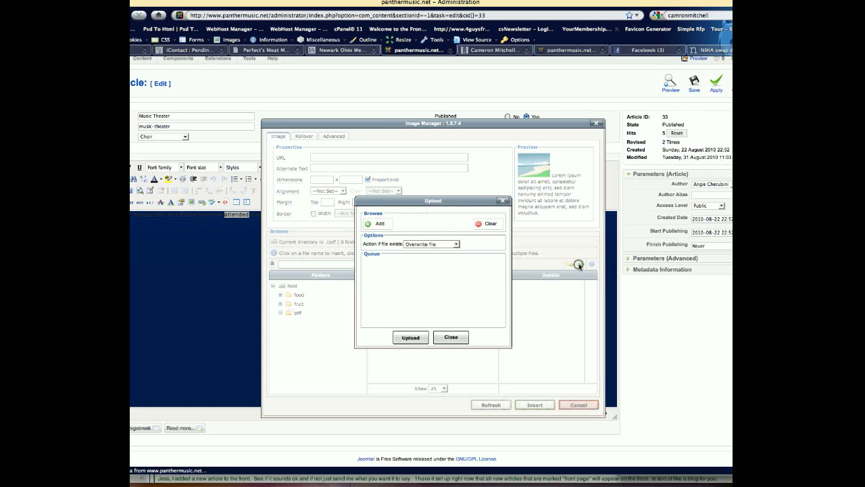
click(380, 225)
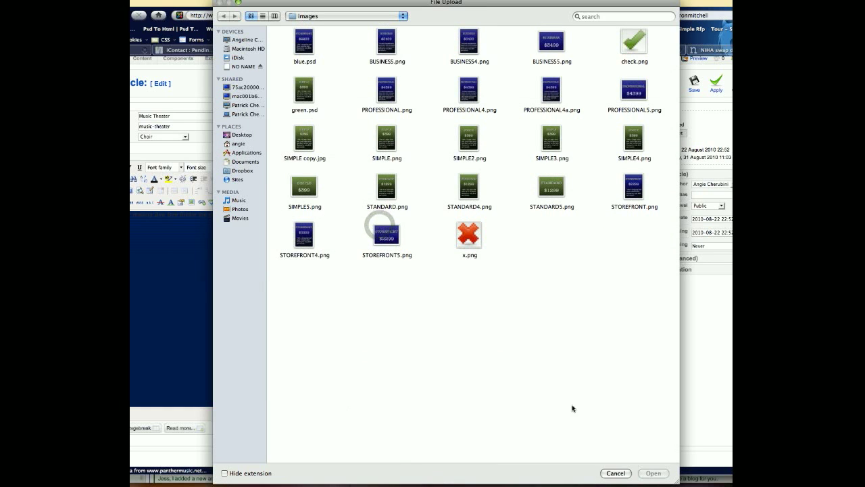
click(608, 474)
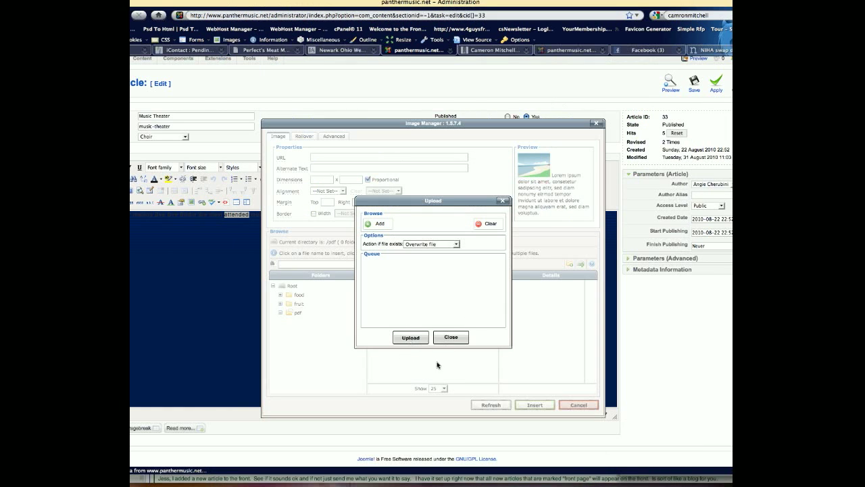
click(449, 337)
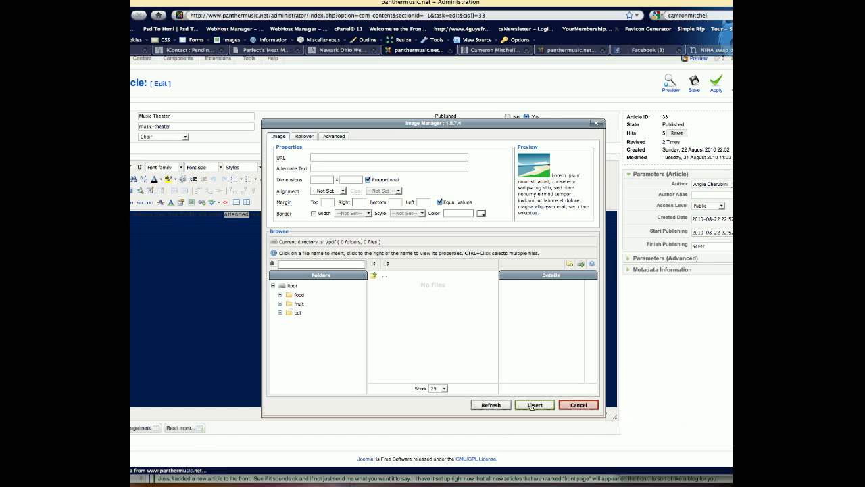
click(577, 405)
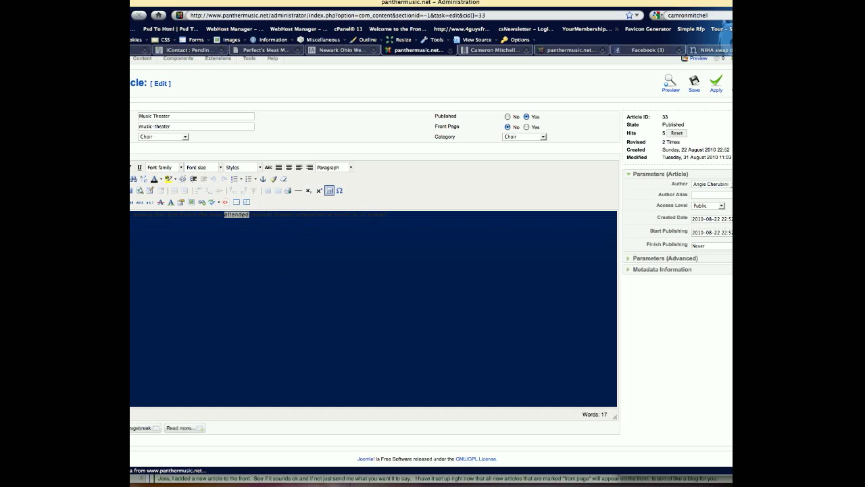
Step: Start an upload into Image Manager's pdf folder, cancel it, and close the manager
click(191, 202)
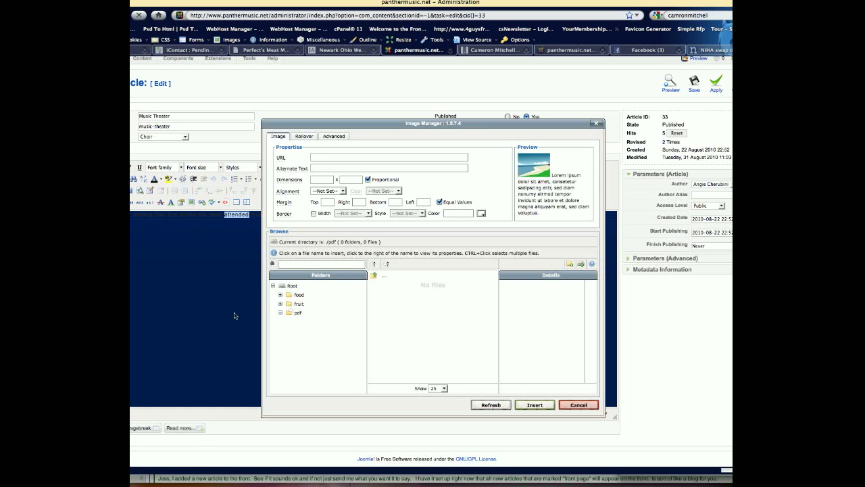
click(294, 313)
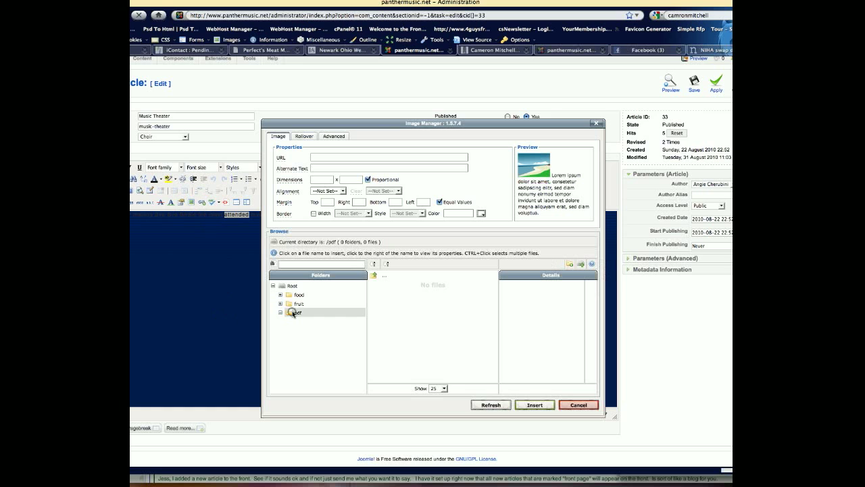
click(580, 263)
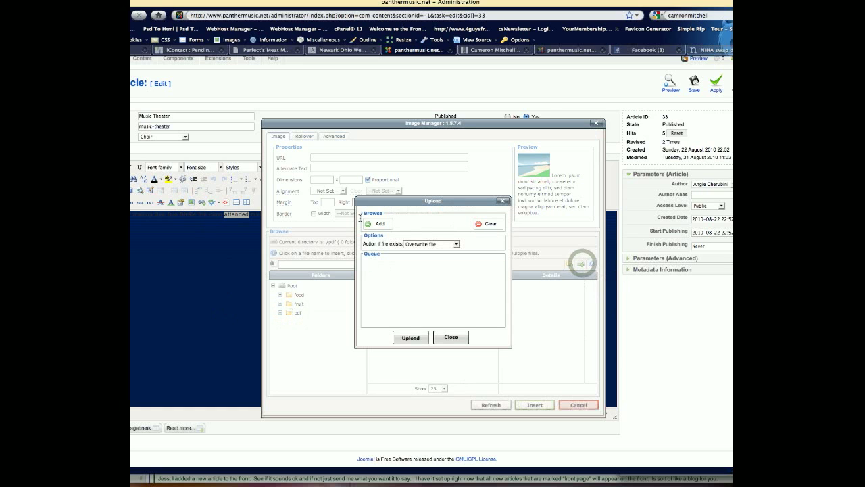
click(378, 225)
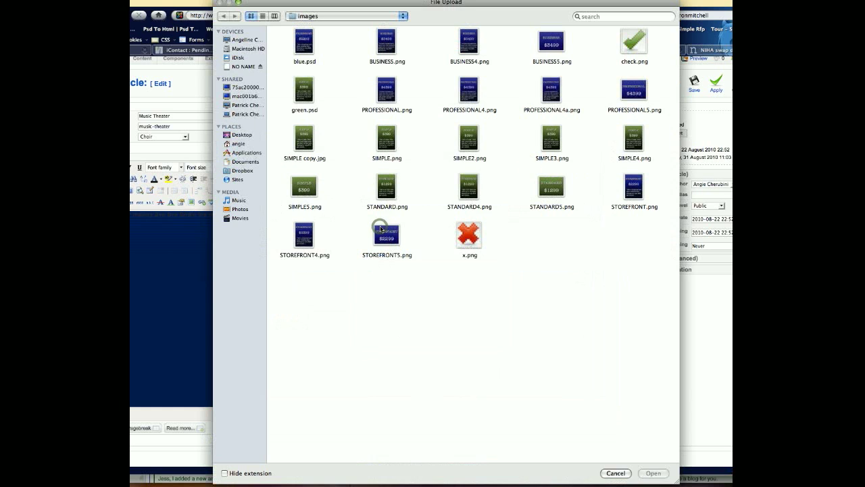
click(615, 472)
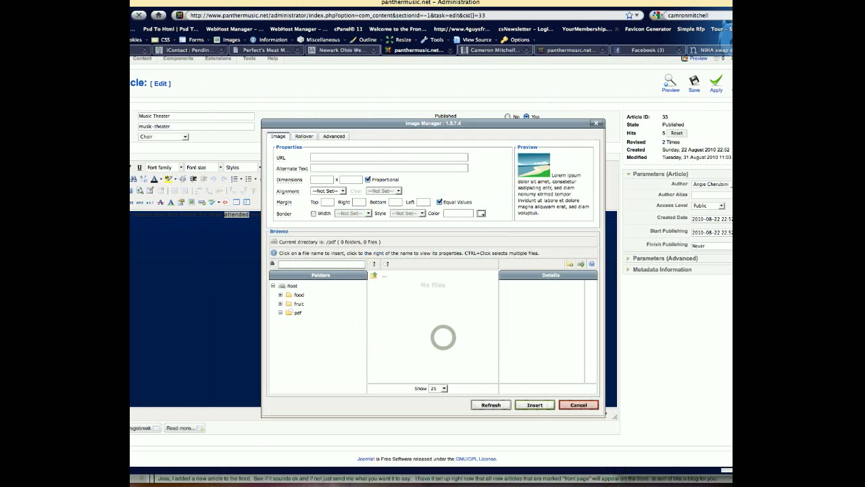
click(596, 123)
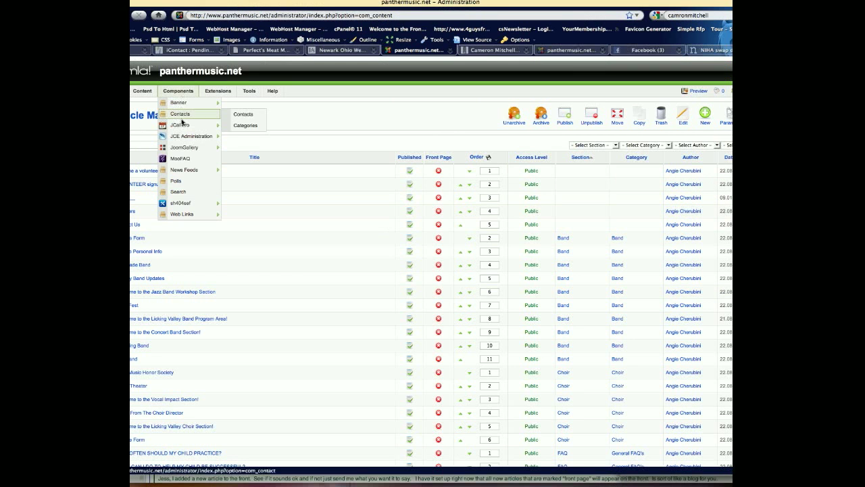
mouse_move(180, 125)
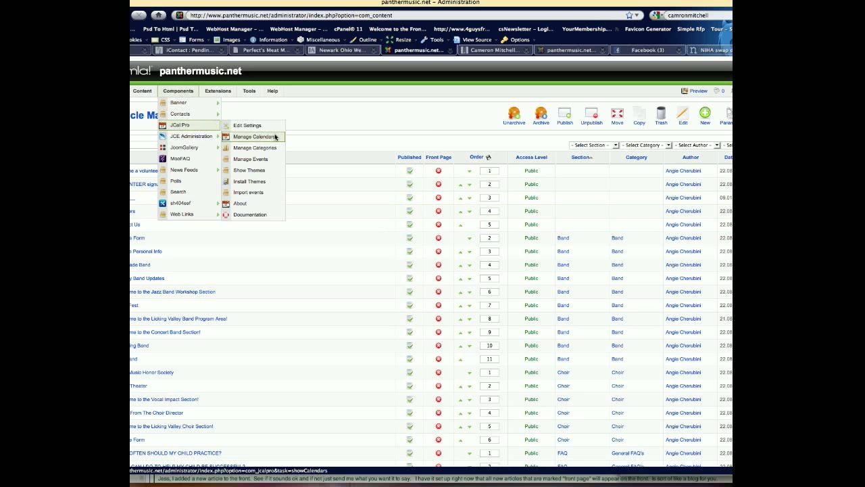
Step: In JCal Pro, pass through Manage Calendars and Category Manager to Manage Events
click(203, 125)
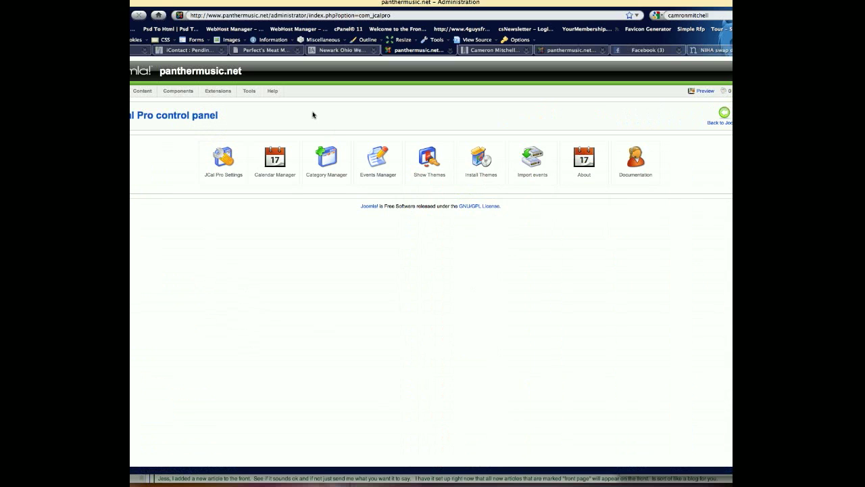
click(315, 177)
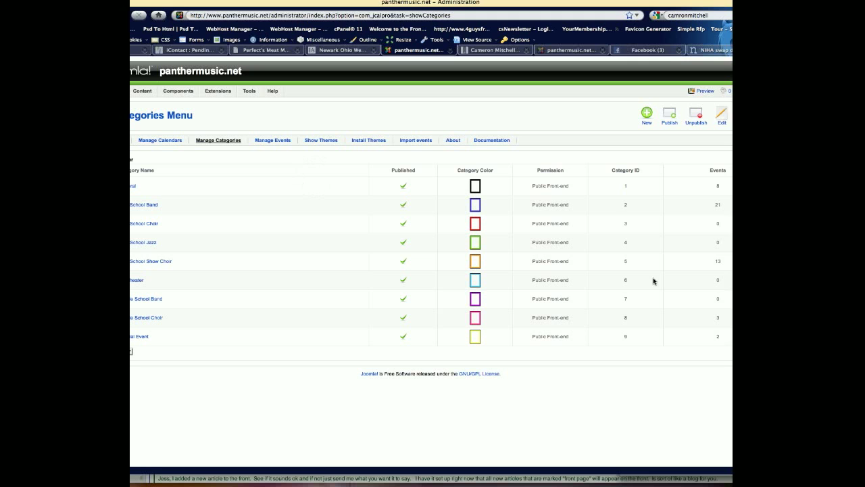
click(261, 142)
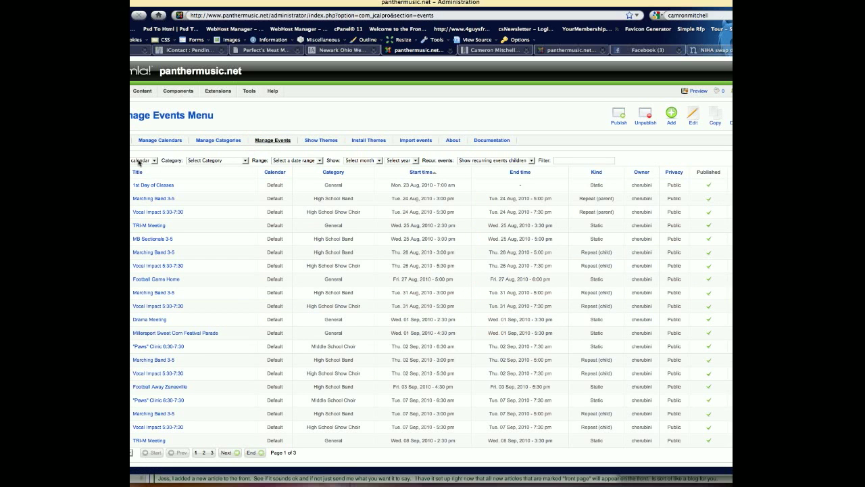
Step: Filter events by category HS Theater, then switch the filter to High School Band
click(233, 164)
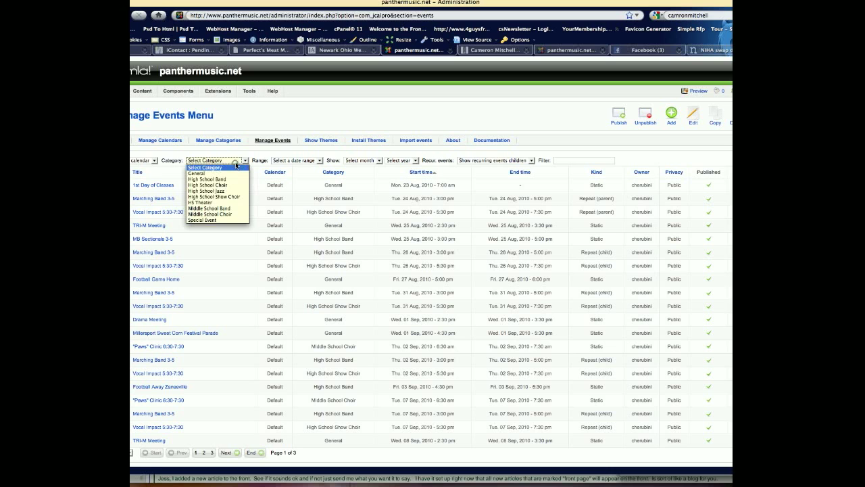
click(233, 203)
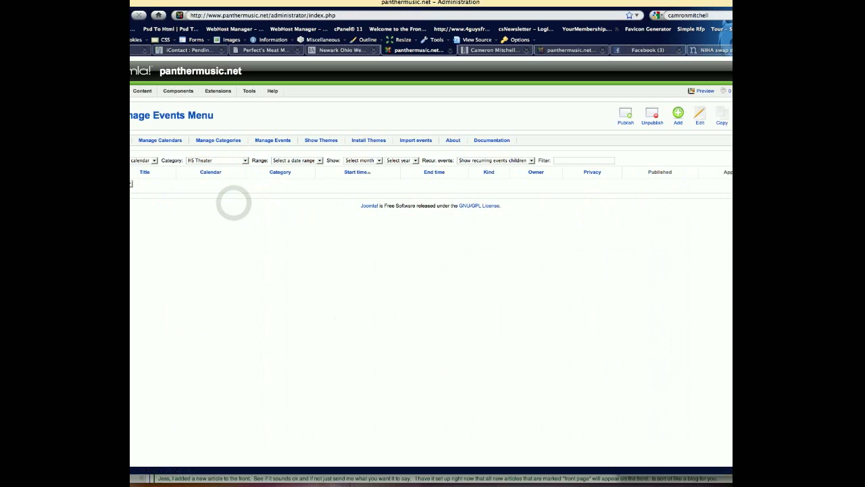
click(231, 160)
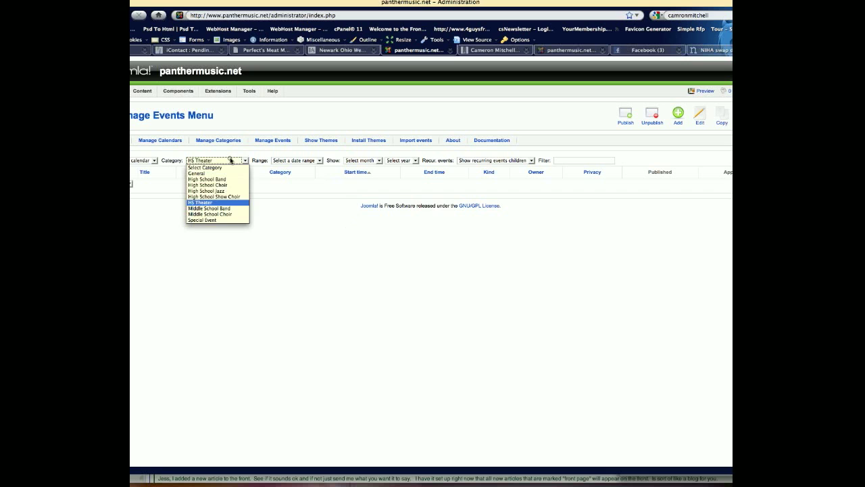
click(231, 179)
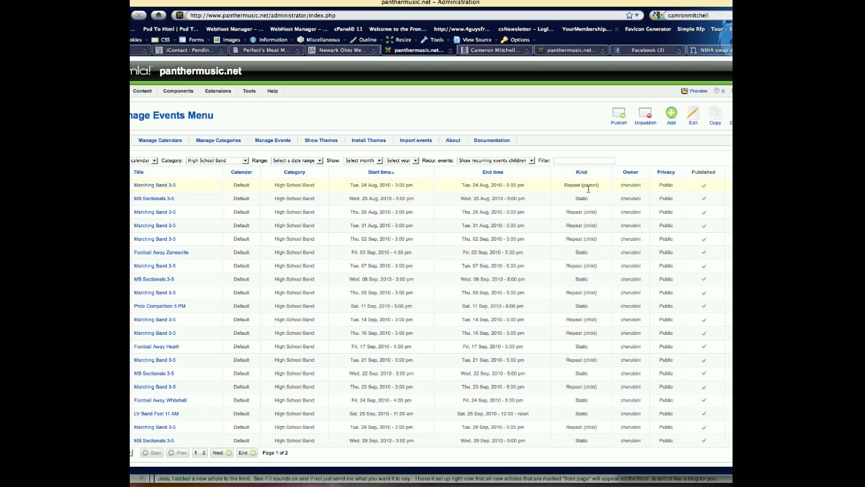
click(147, 185)
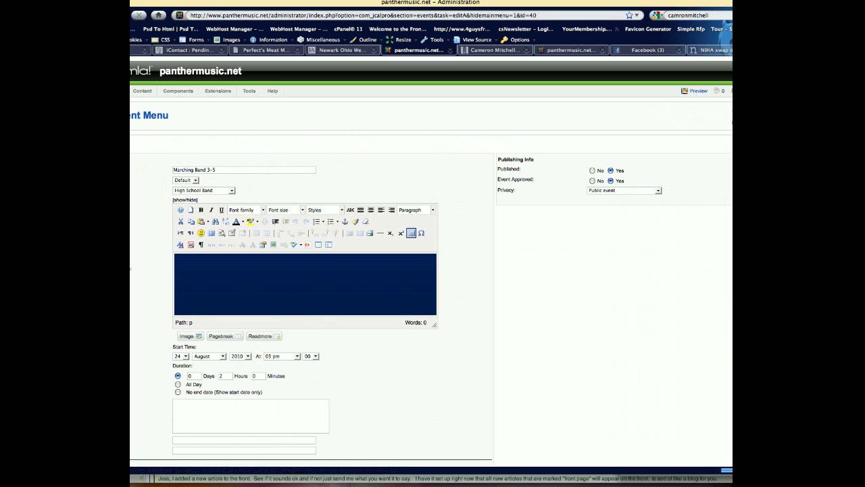
scroll(481, 366, down, 4)
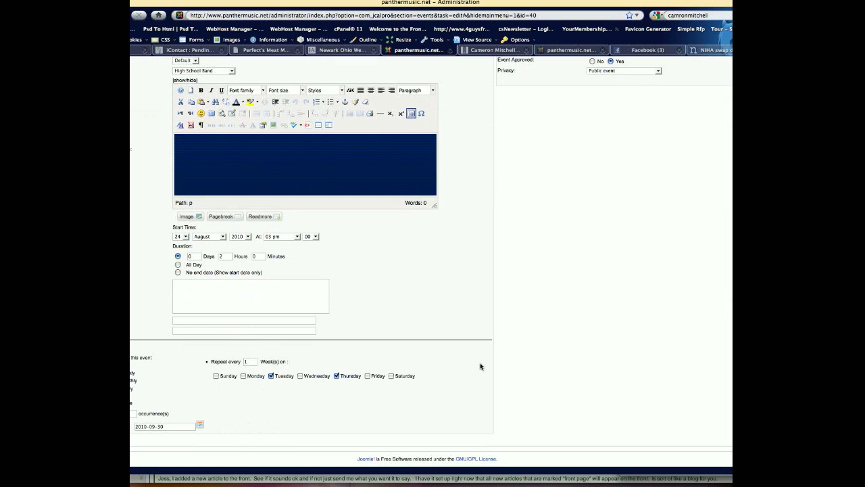
scroll(440, 359, up, 4)
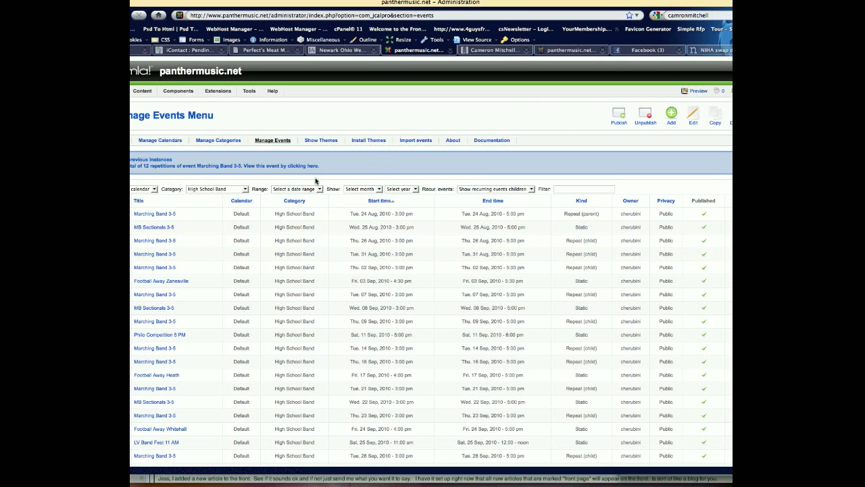
click(669, 112)
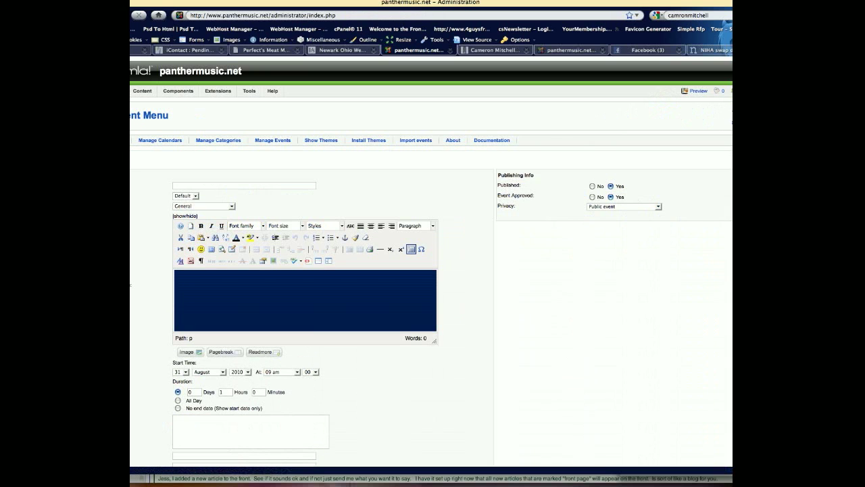
click(186, 196)
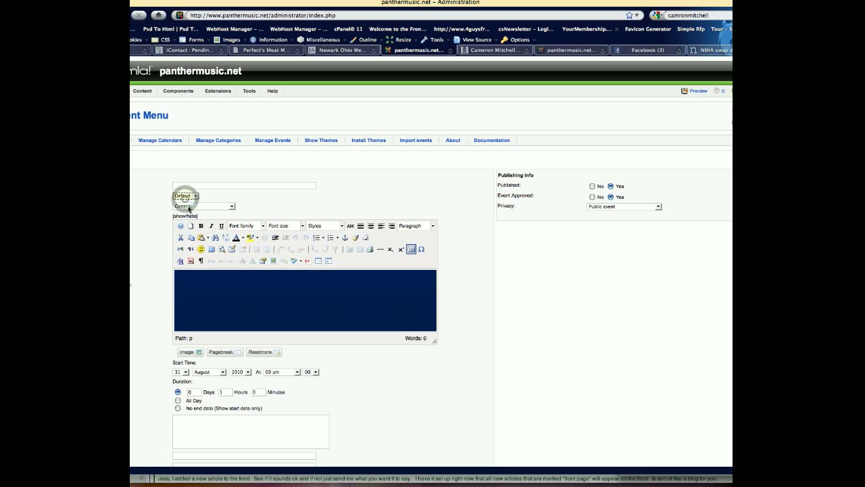
click(189, 206)
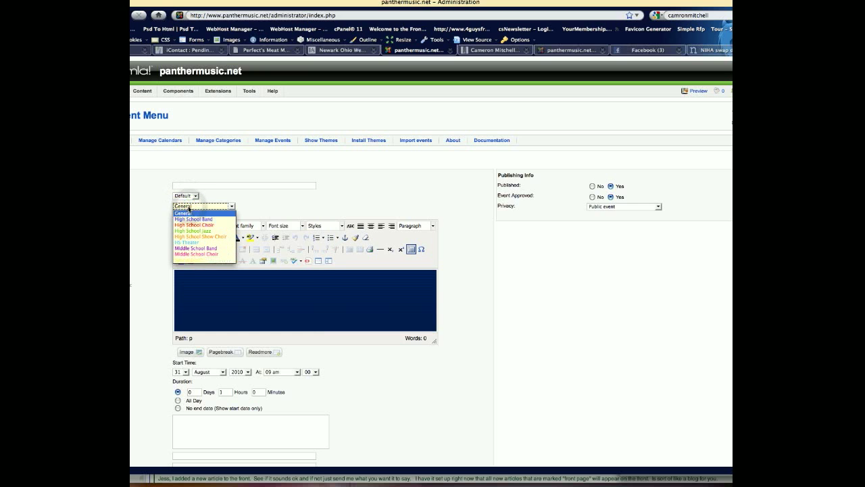
click(188, 209)
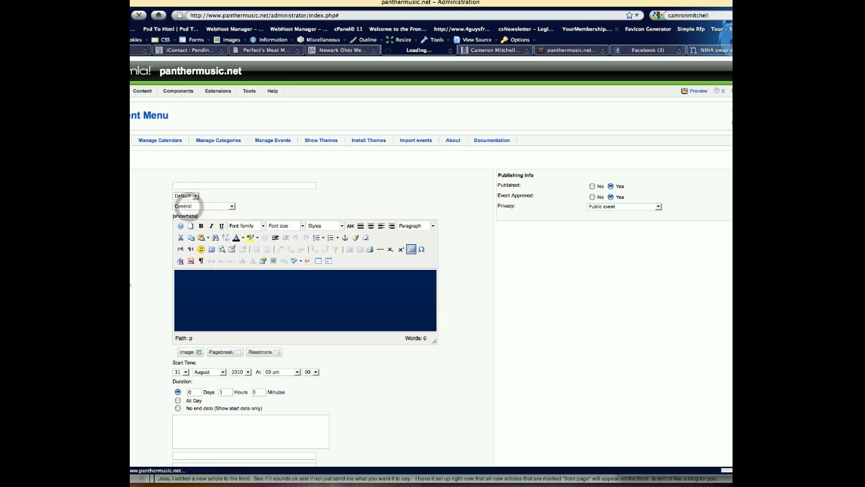